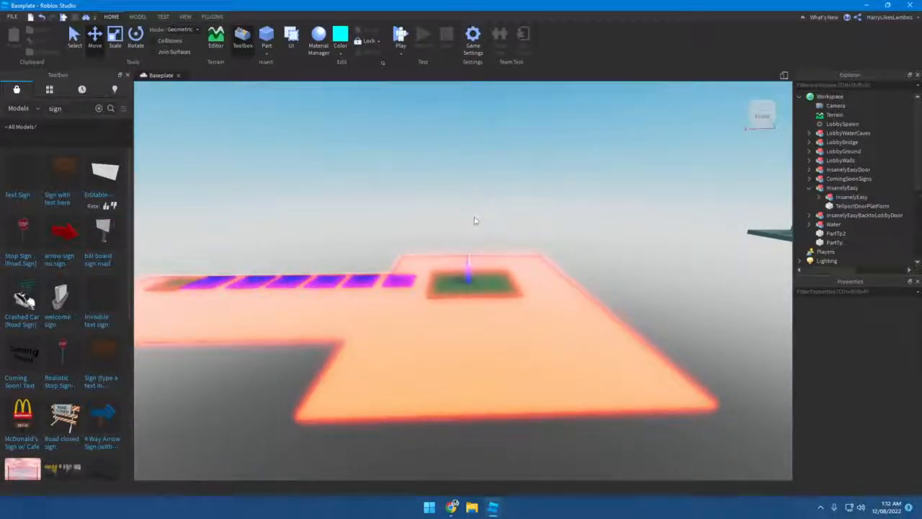
# Fly the editor camera in a circle around the walled lobby and closer to it.
pyautogui.press('d')
pyautogui.press('w')
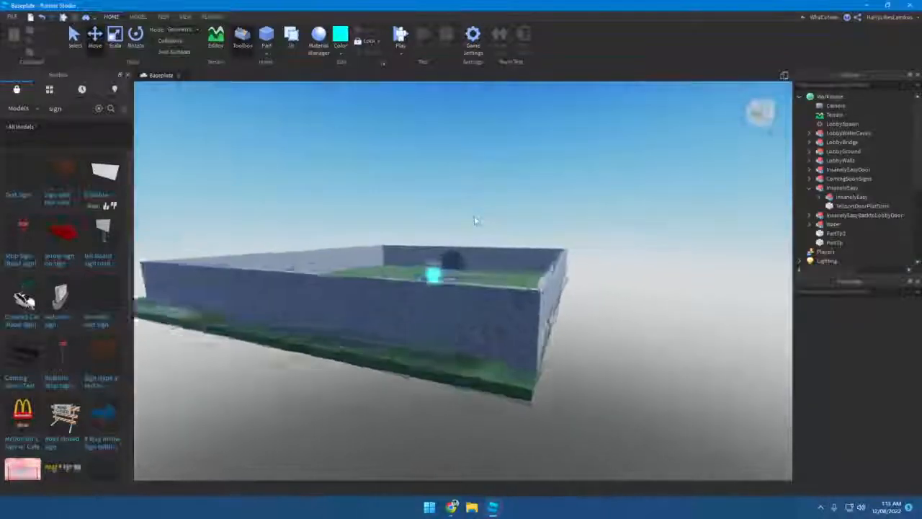
pyautogui.press('w')
pyautogui.press('s')
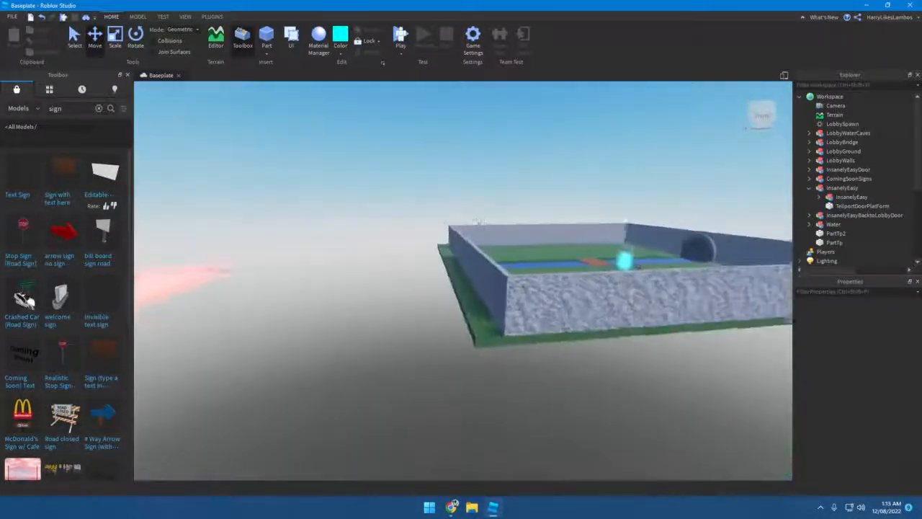
pyautogui.press('w')
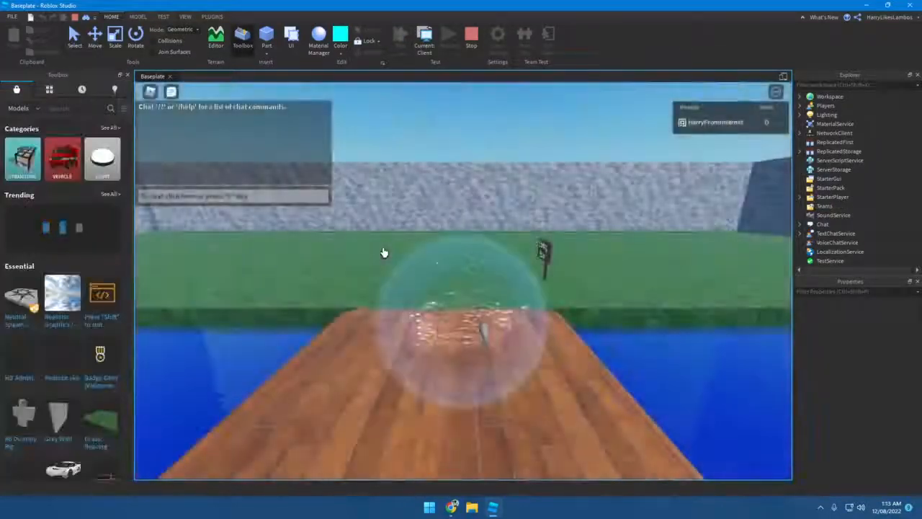
# Run the avatar forward into the cyan Insanely Easy teleport portal.
pyautogui.press('w')
pyautogui.press('w')
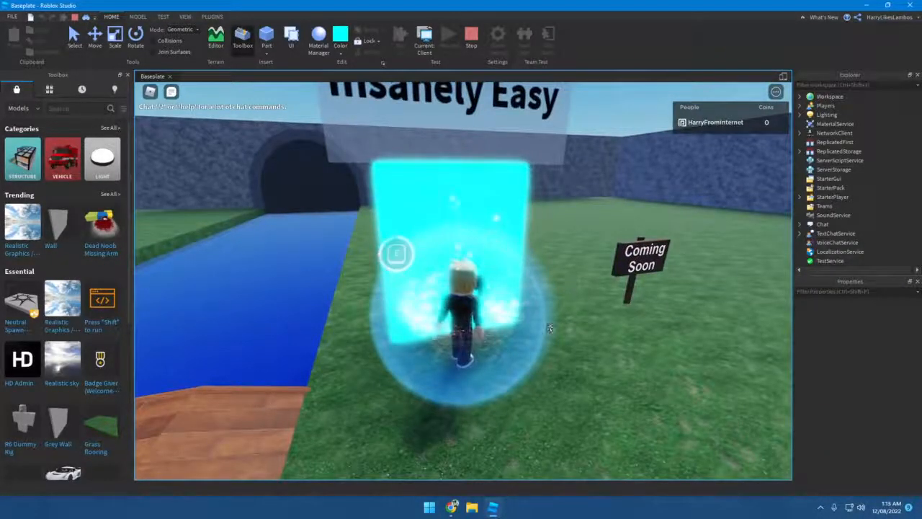
# Cross the blue and purple platforms to the green end pad, then head over the grass toward the Lobby pad.
pyautogui.press('w')
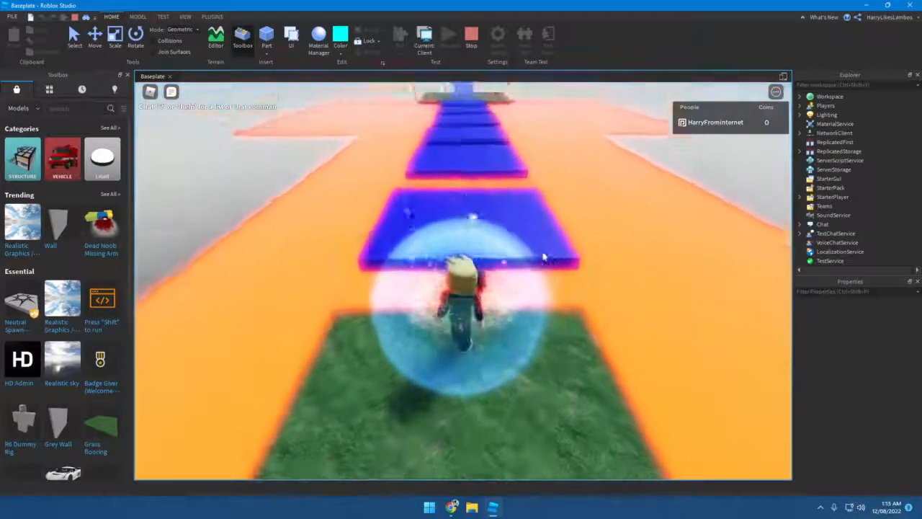
pyautogui.press('w')
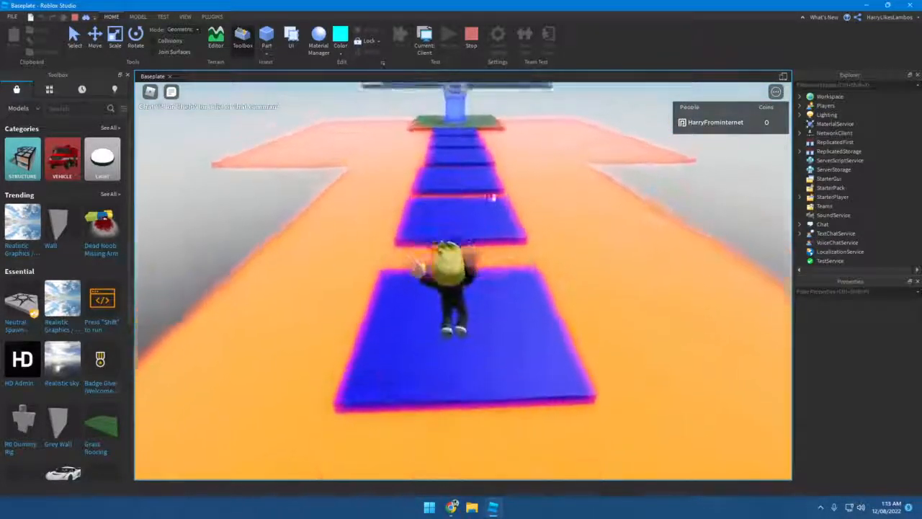
pyautogui.press('w')
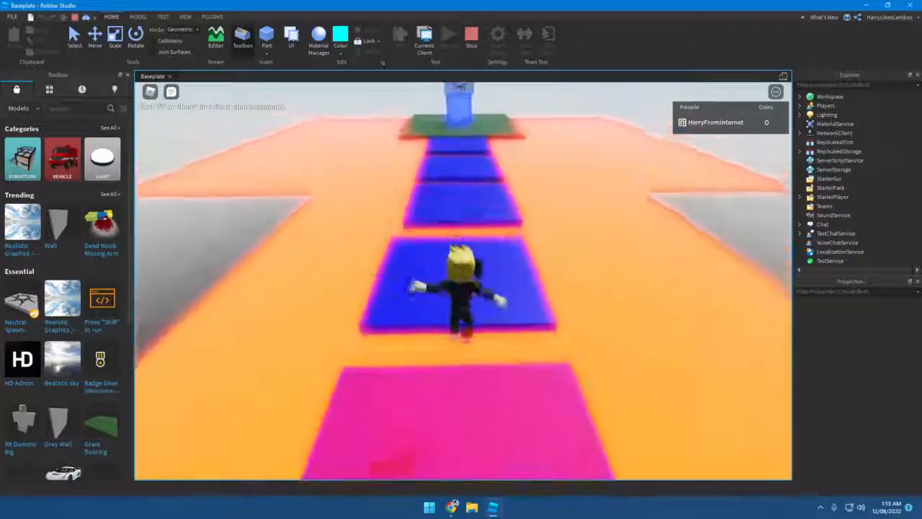
pyautogui.press('w')
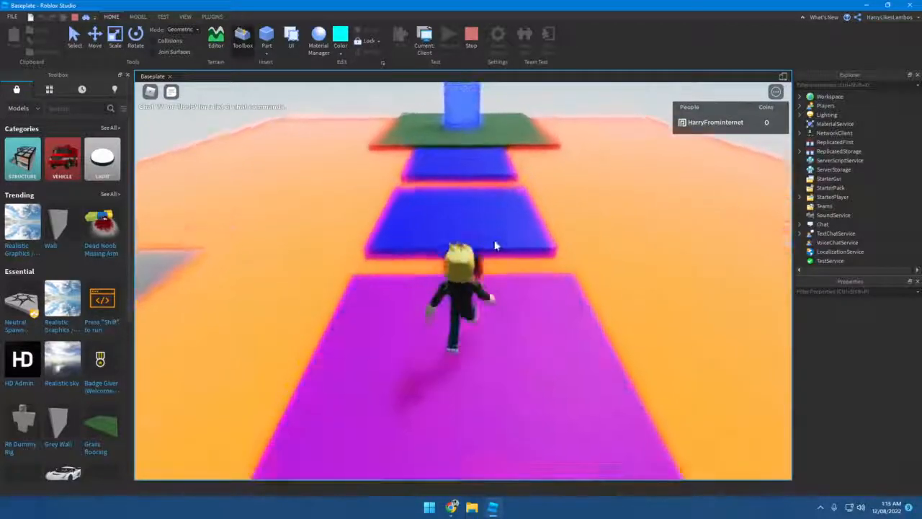
pyautogui.press('w')
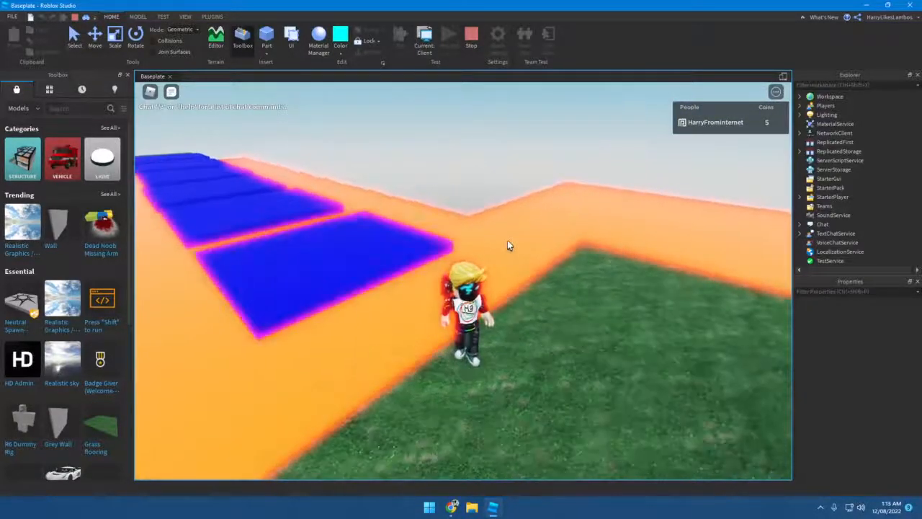
pyautogui.press('w')
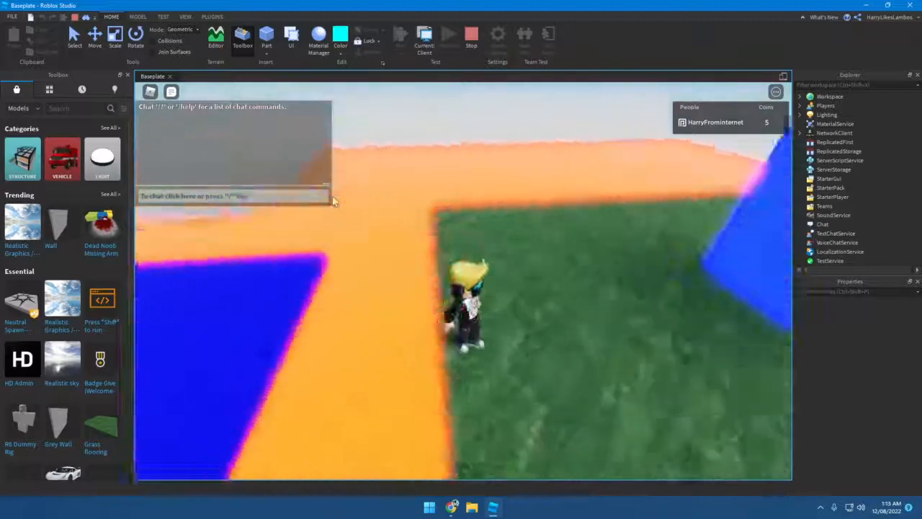
# Use the Teleport To Lobby prompt with E and walk the avatar across the lobby bridge.
pyautogui.press('d')
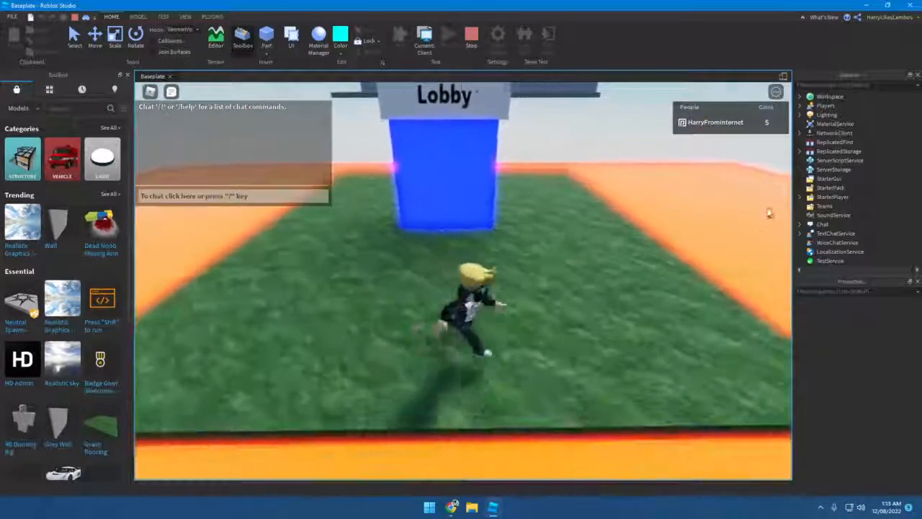
pyautogui.press('space')
pyautogui.press('w')
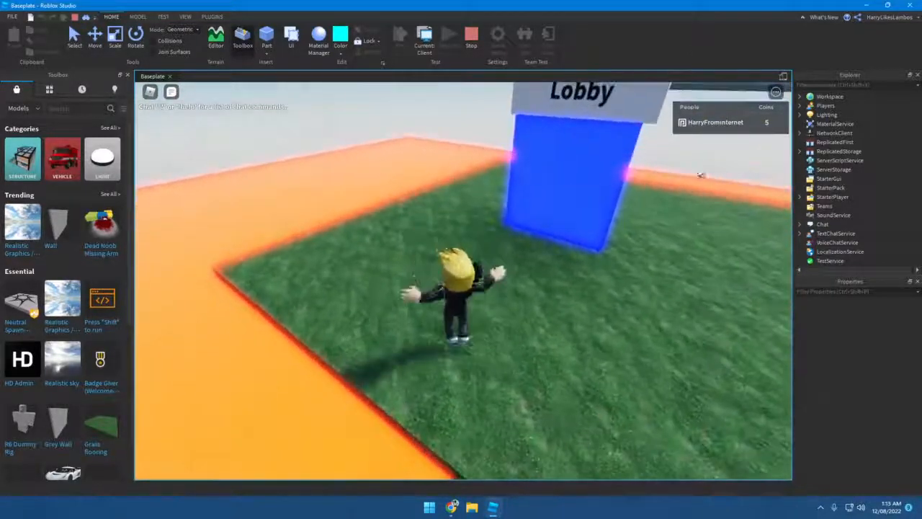
pyautogui.press('e')
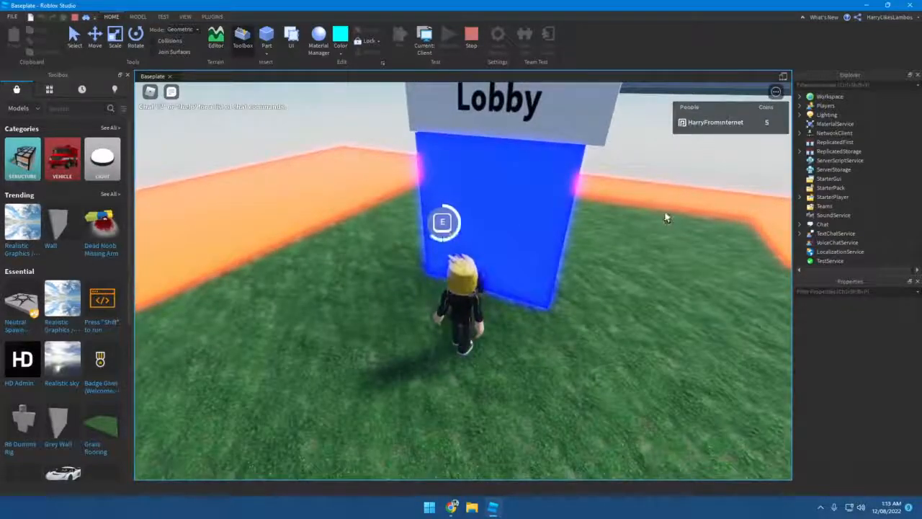
pyautogui.press('w')
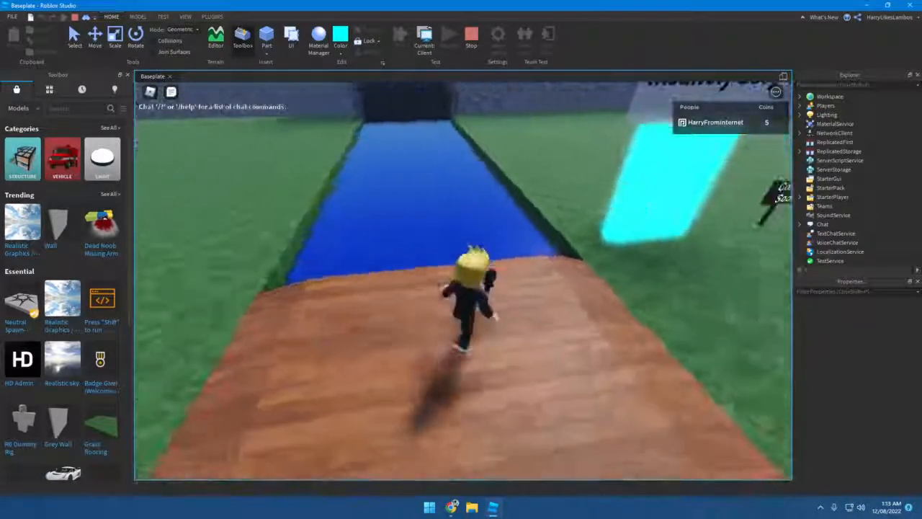
# Stop the play test and return to edit mode overlooking the lobby.
pyautogui.click(473, 50)
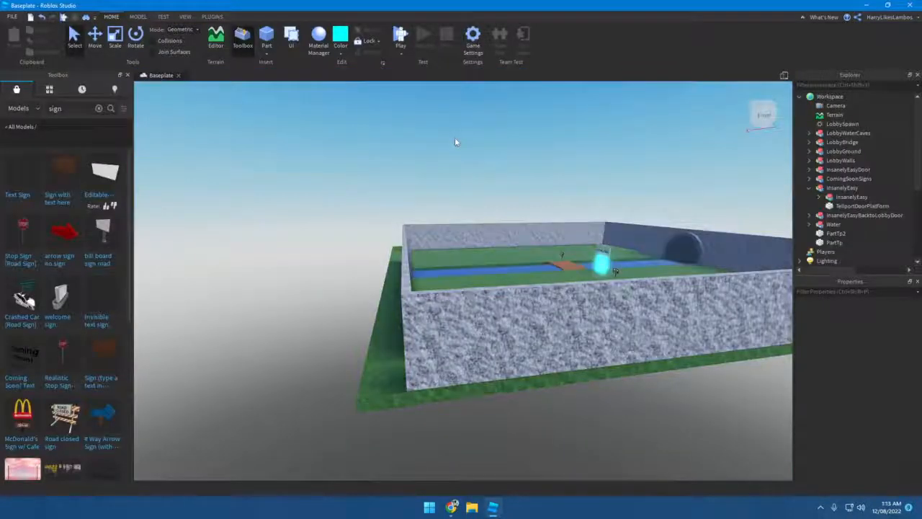
pyautogui.scroll(2, 498, 130)
pyautogui.scroll(5, 497, 129)
pyautogui.scroll(3, 494, 432)
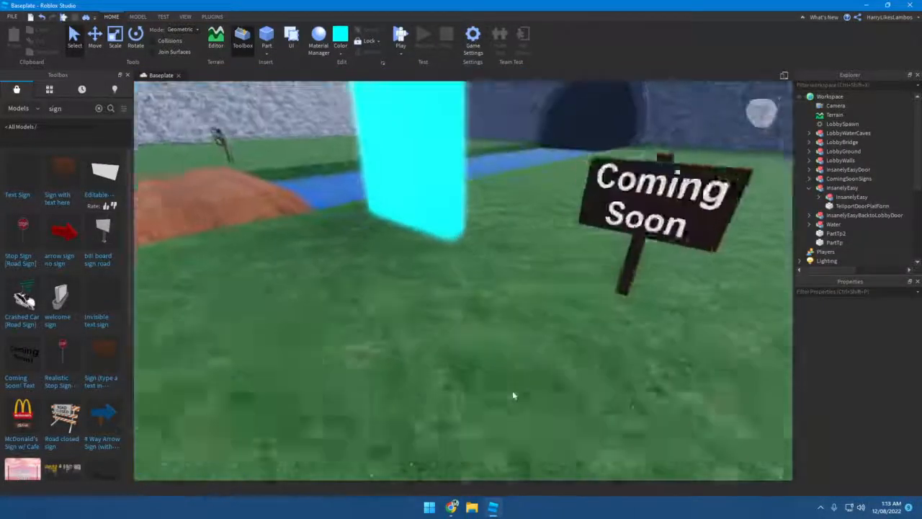
pyautogui.scroll(-3, 512, 391)
pyautogui.scroll(-2, 512, 391)
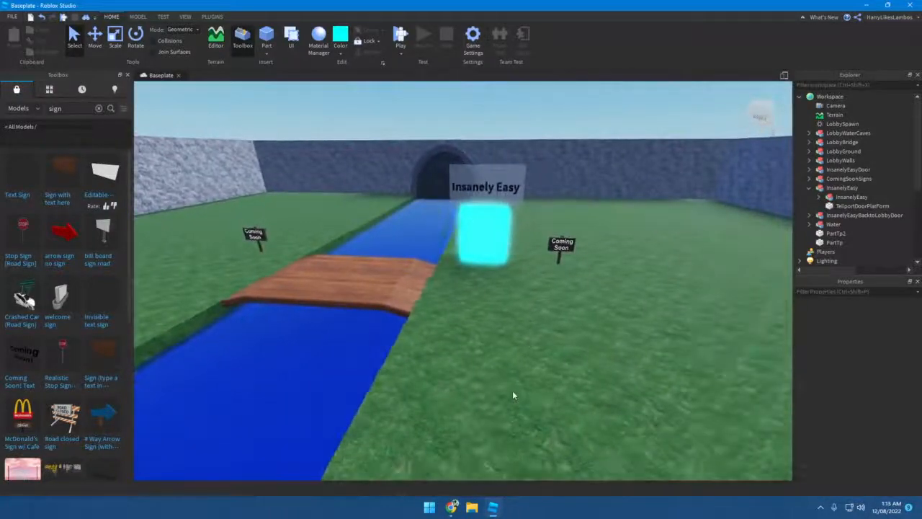